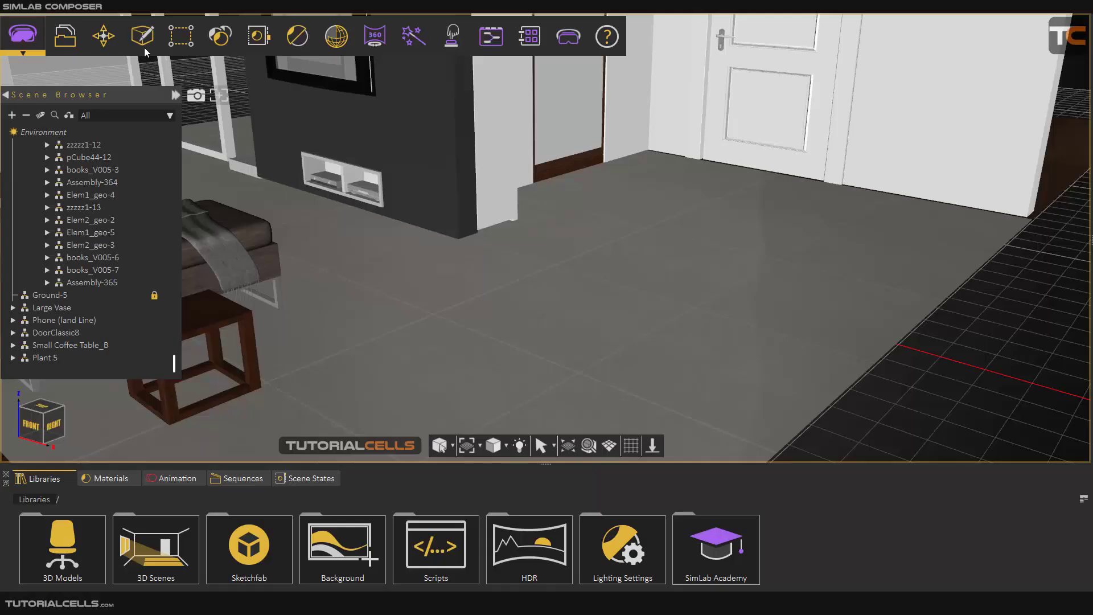
# Show the Create menu's Shapes submenu listing Plane, Box, Sphere and Cylinder.
pyautogui.click(144, 47)
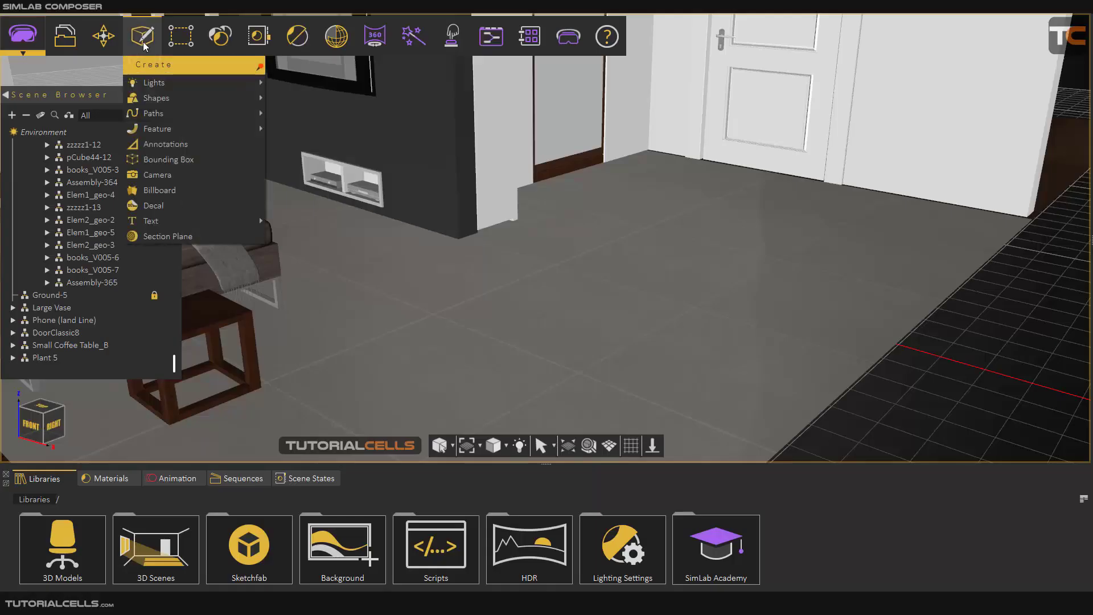
pyautogui.moveTo(157, 99)
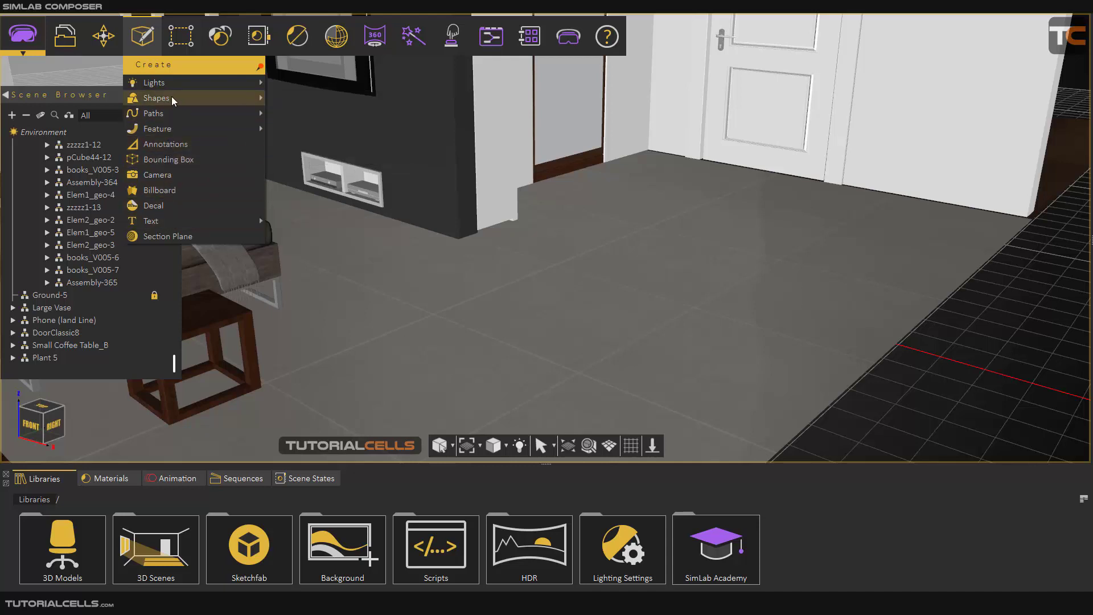
pyautogui.moveTo(239, 83)
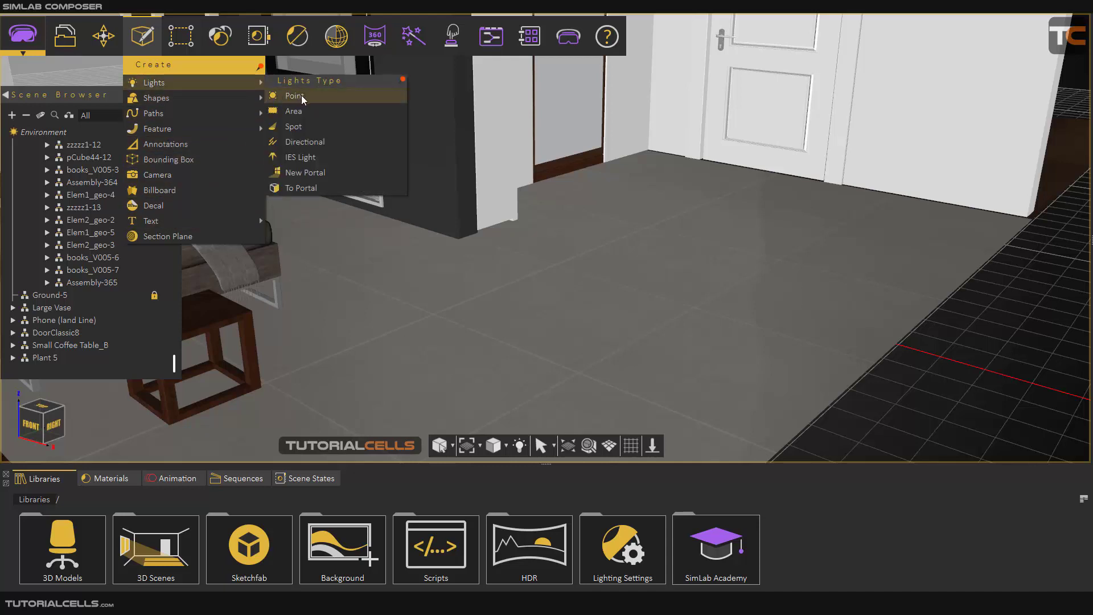
pyautogui.click(415, 105)
pyautogui.moveTo(225, 98)
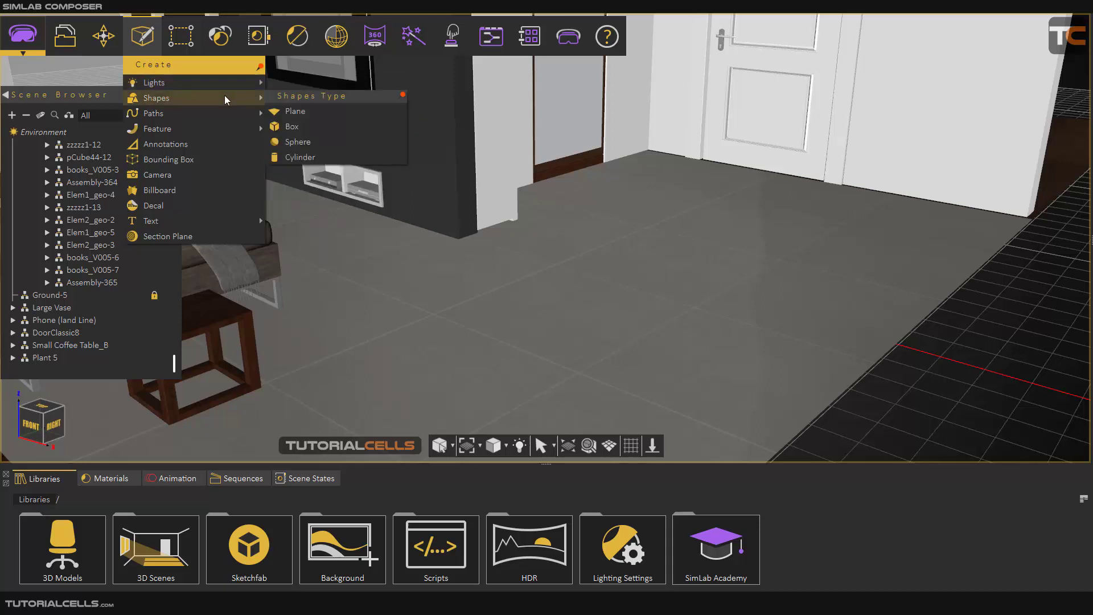
# Pin the Shapes submenu as a floating panel and move it to the left.
pyautogui.click(404, 98)
pyautogui.moveTo(315, 93); pyautogui.dragTo(289, 105)
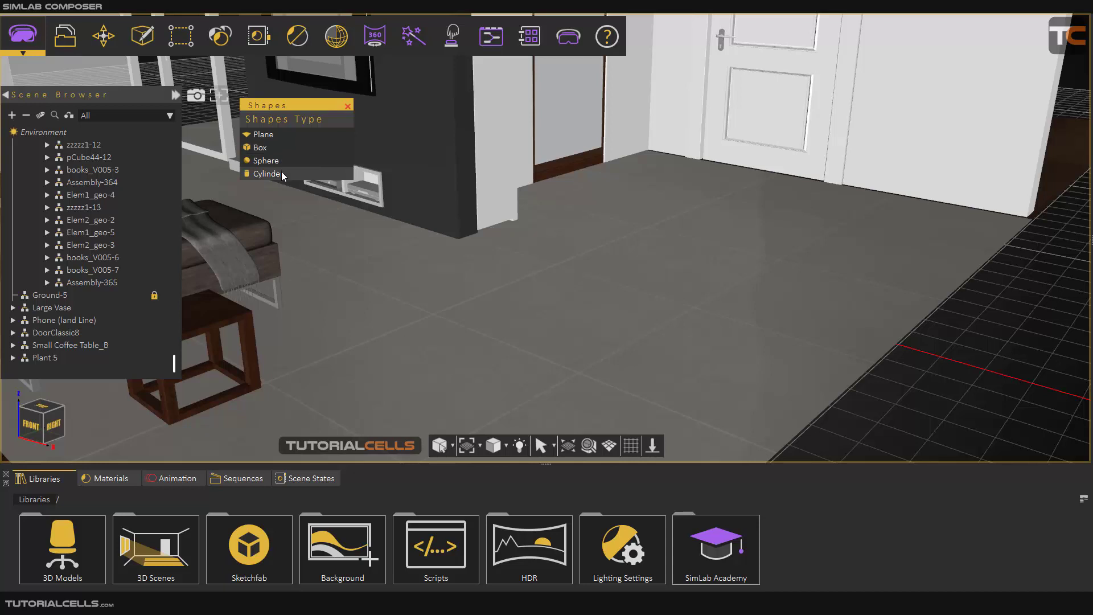
# Start a 1 by 1 Plane, move its dialog aside, and pick a floor point as its centre.
pyautogui.click(284, 135)
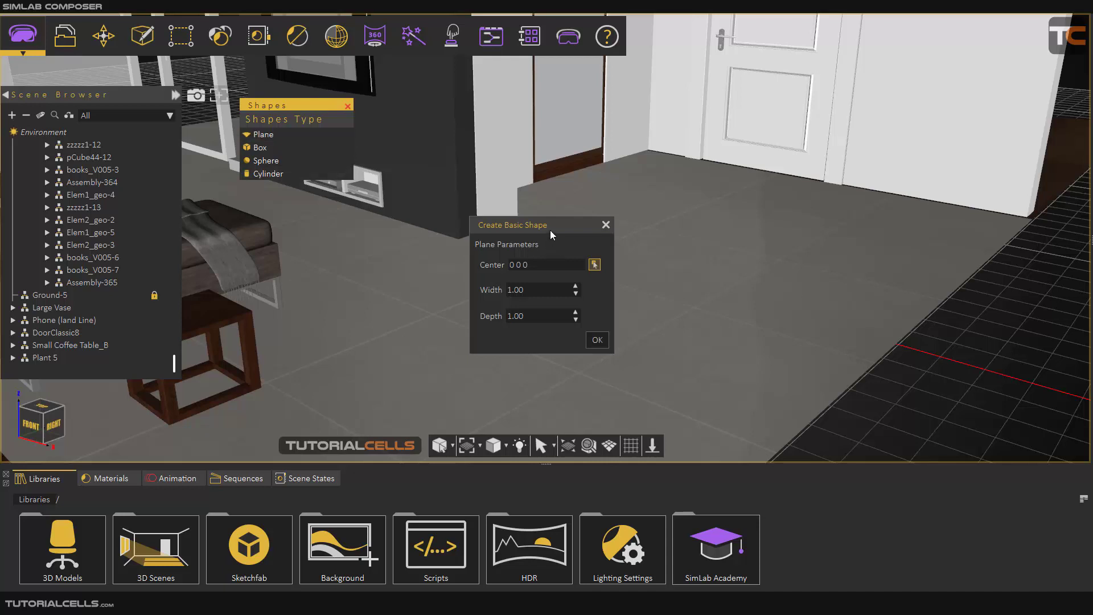
pyautogui.moveTo(551, 233); pyautogui.dragTo(469, 227)
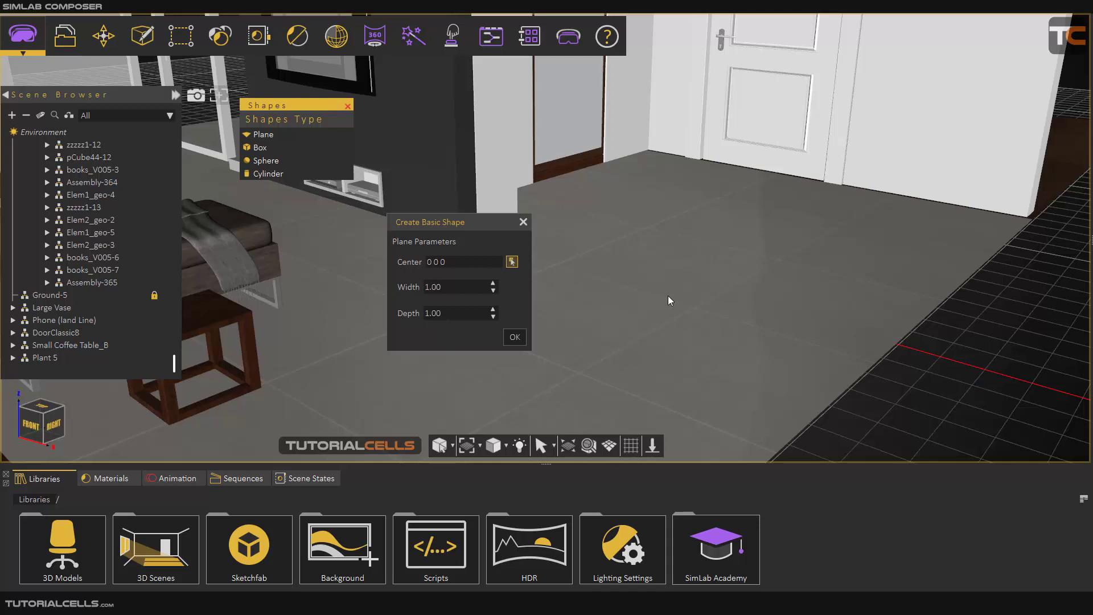
pyautogui.click(688, 303)
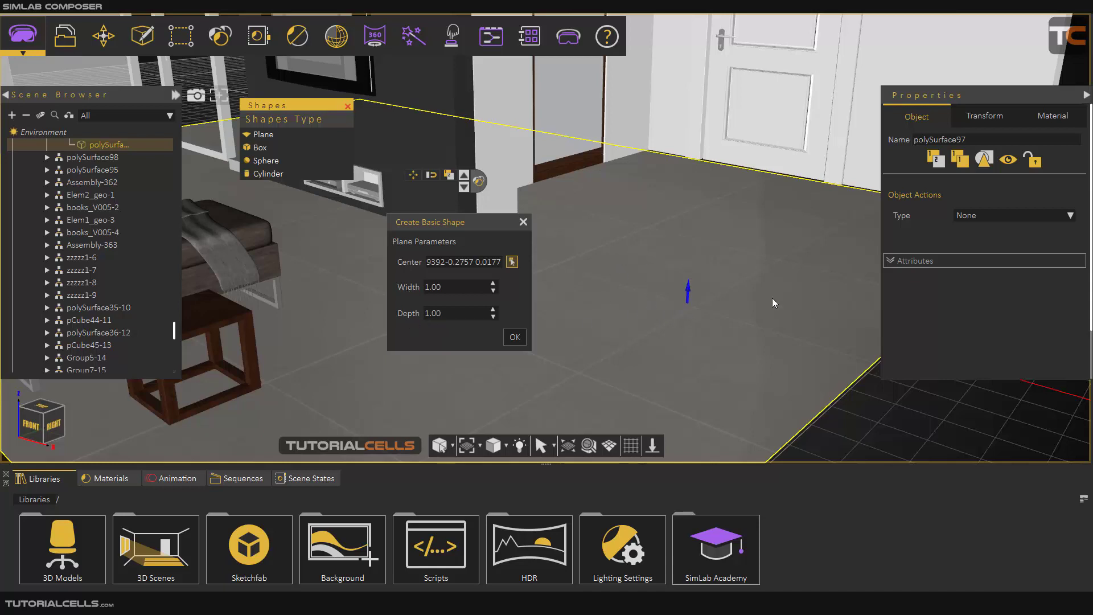
# Create the plane and raise it slightly above the floor along Z.
pyautogui.click(514, 337)
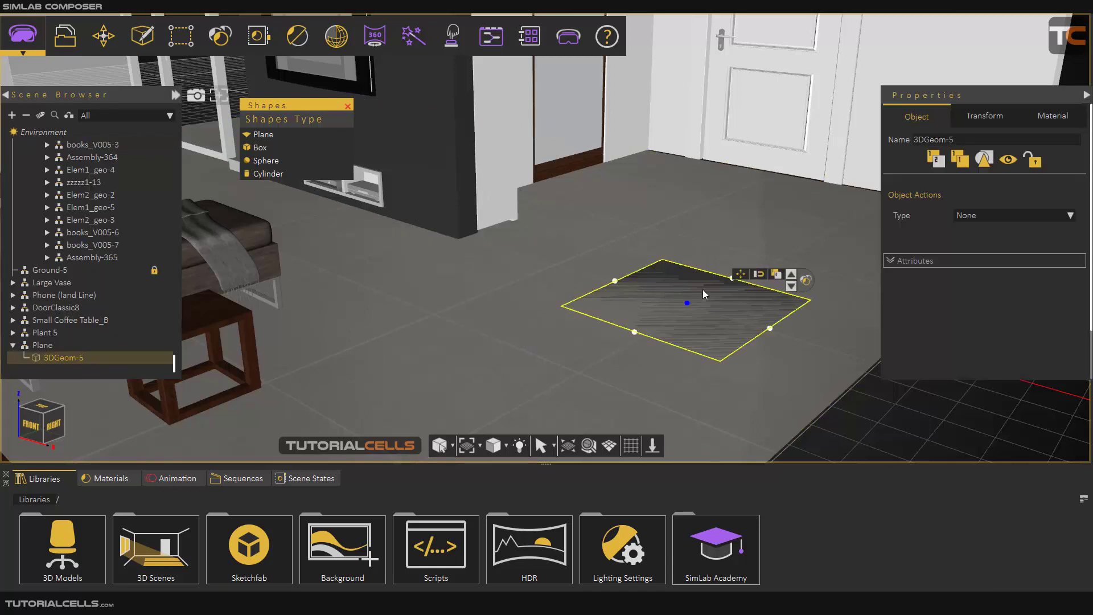
pyautogui.click(739, 275)
pyautogui.moveTo(693, 260); pyautogui.dragTo(689, 248)
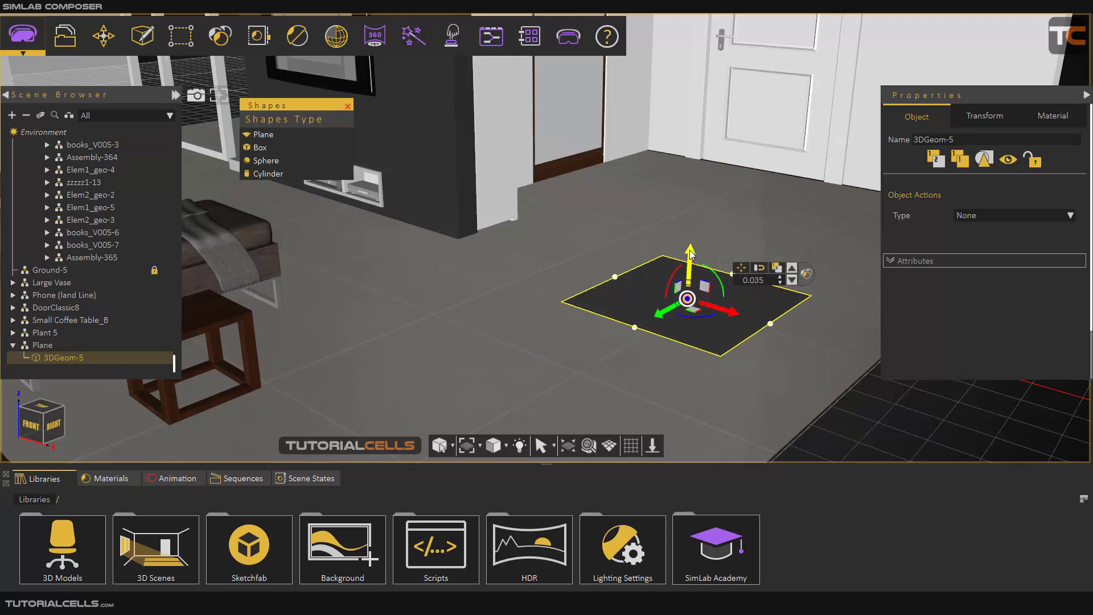
pyautogui.scroll(2, 723, 328)
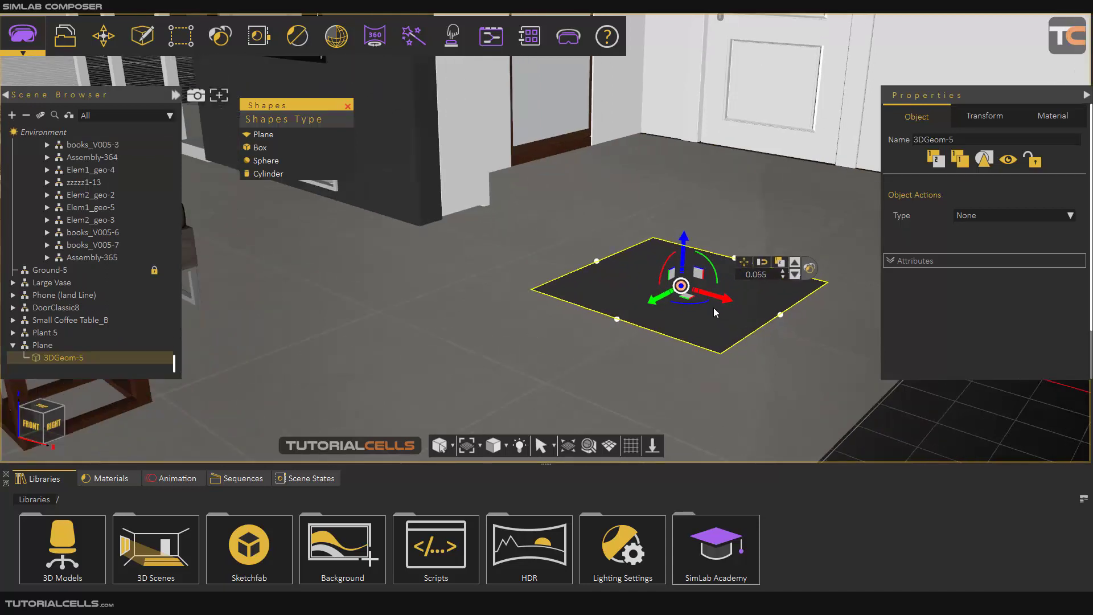
pyautogui.moveTo(710, 308); pyautogui.dragTo(661, 306, button='middle')
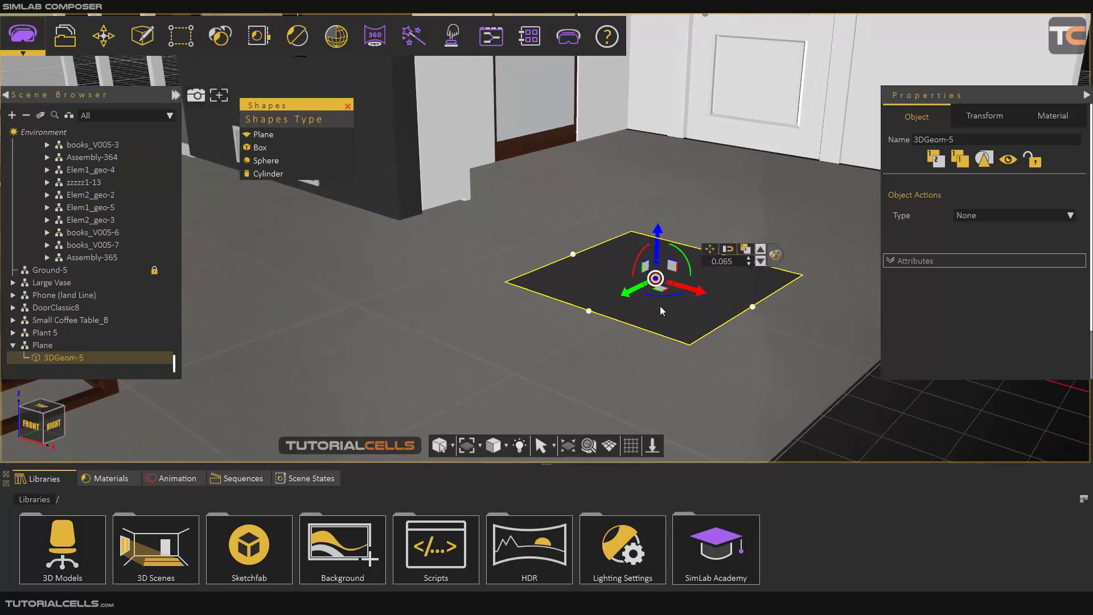
# Drag the plane's edge handles to width 1.06 and depth 1.03.
pyautogui.click(753, 307)
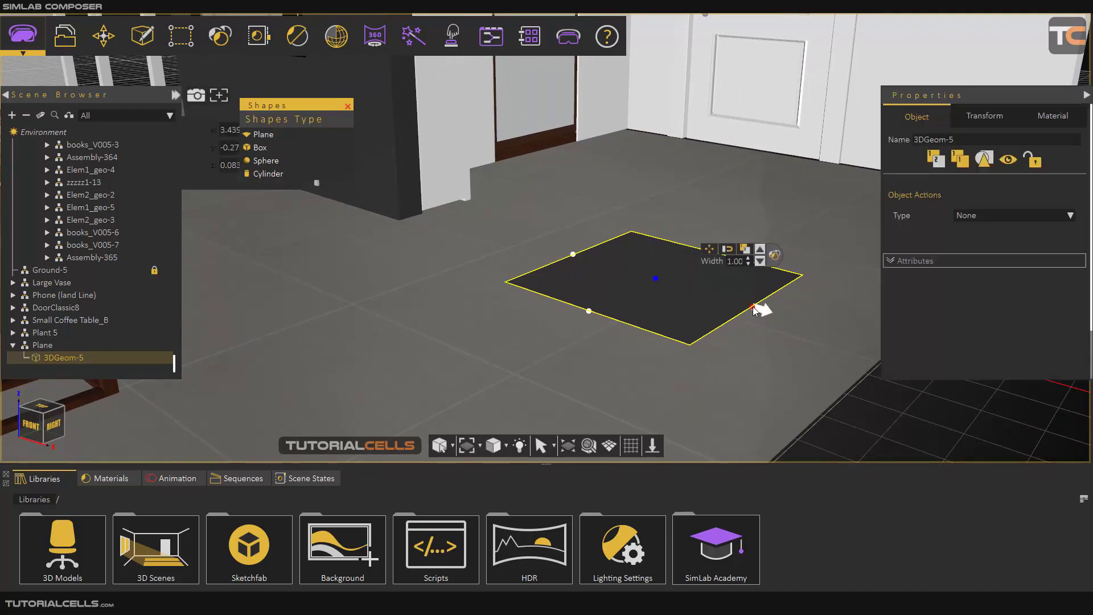
pyautogui.moveTo(762, 310)
pyautogui.mouseDown()
pyautogui.moveTo(788, 318)
pyautogui.moveTo(733, 294)
pyautogui.moveTo(777, 318)
pyautogui.moveTo(757, 307)
pyautogui.mouseUp()
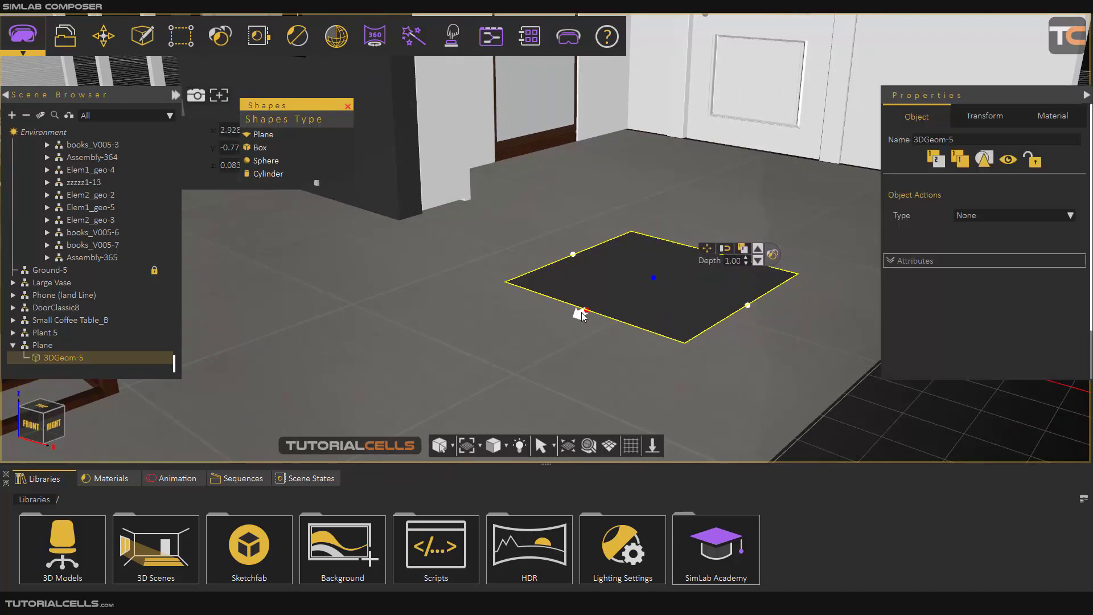
pyautogui.click(587, 312)
pyautogui.moveTo(594, 309); pyautogui.dragTo(572, 315)
pyautogui.click(569, 256)
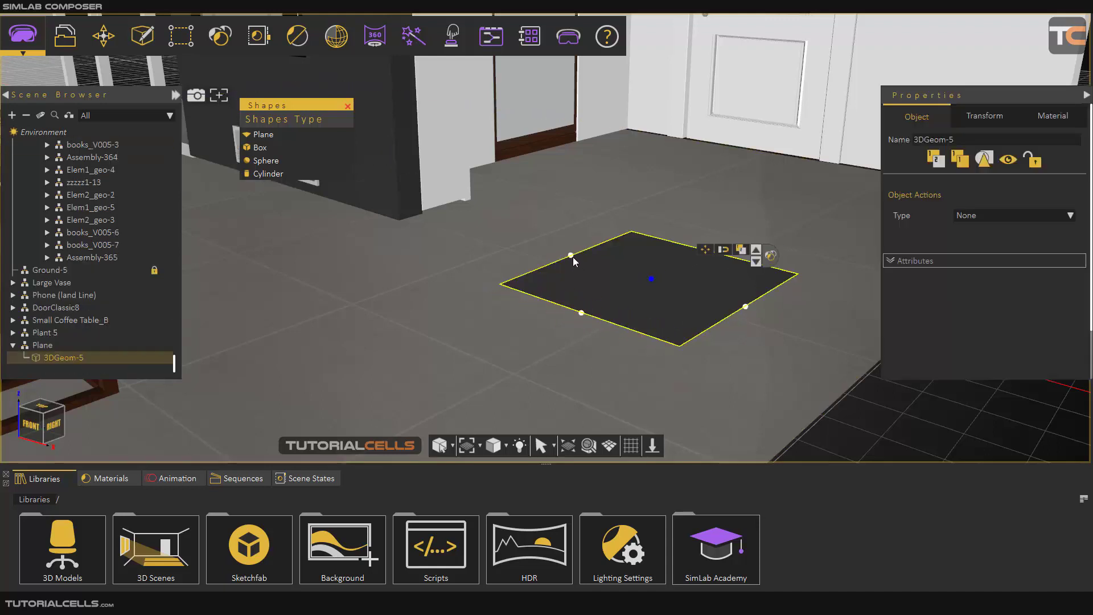
pyautogui.moveTo(571, 256); pyautogui.dragTo(556, 251)
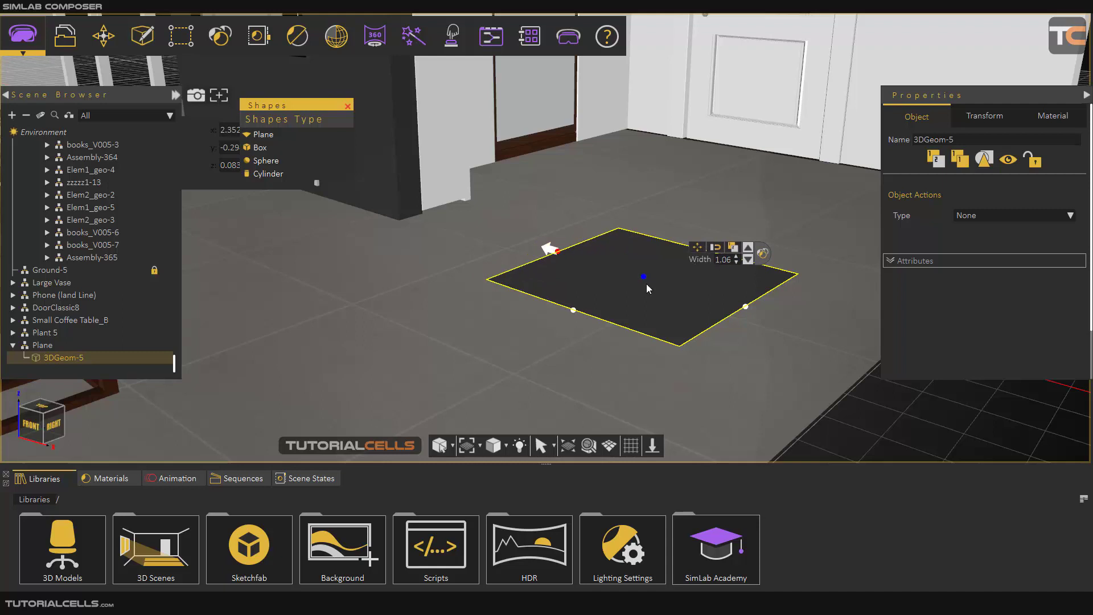
# Delete the 3DGeom-5 plane geometry, then its empty Plane group, from the Scene Browser.
pyautogui.click(26, 116)
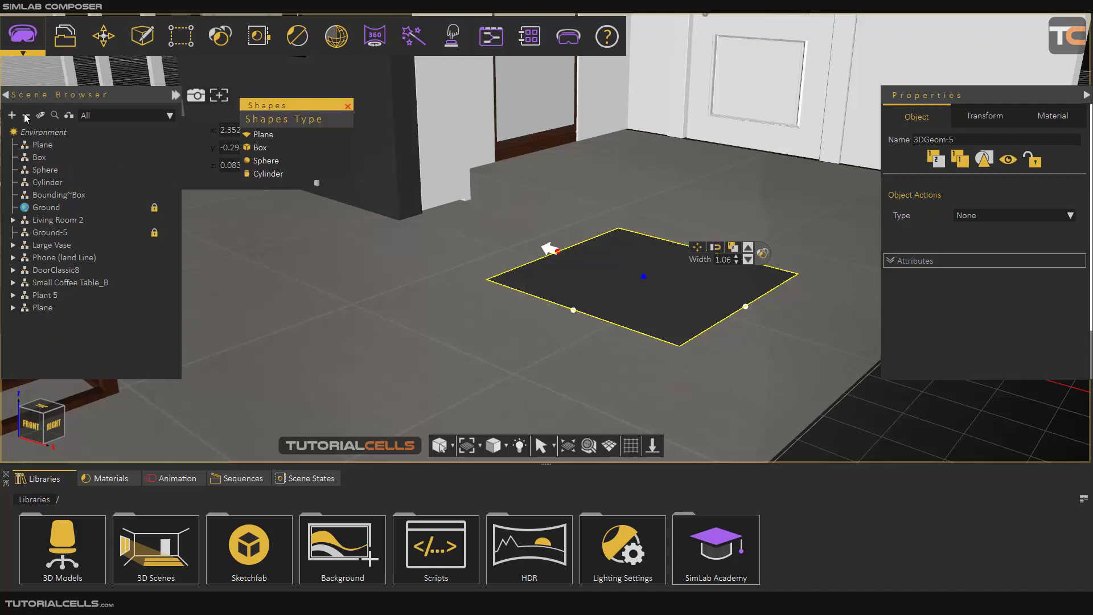
pyautogui.click(45, 307)
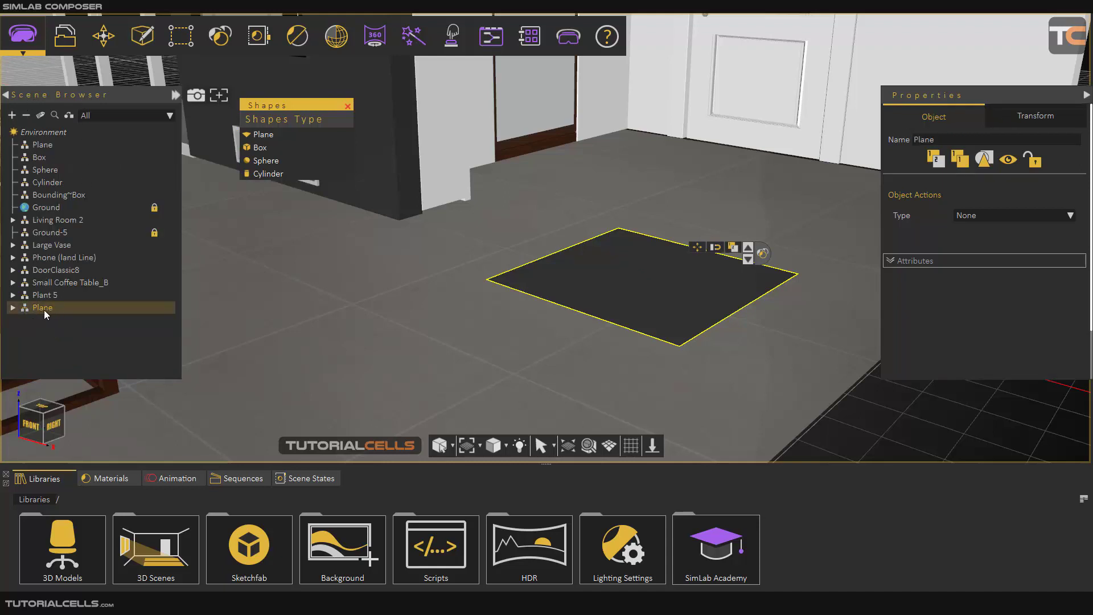
pyautogui.click(13, 308)
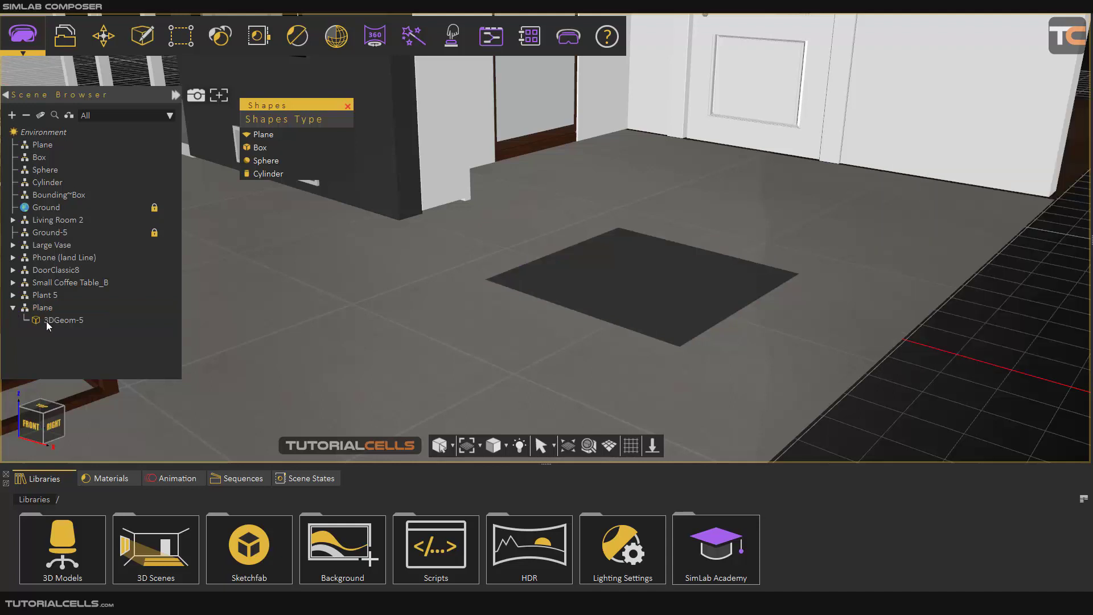
pyautogui.click(50, 322)
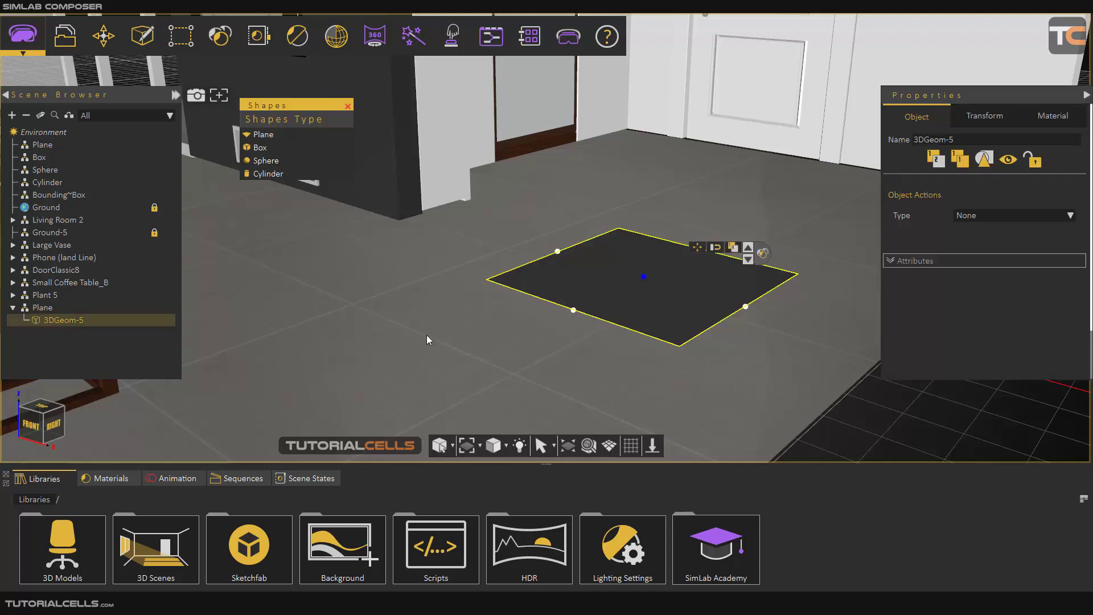
pyautogui.press('Delete')
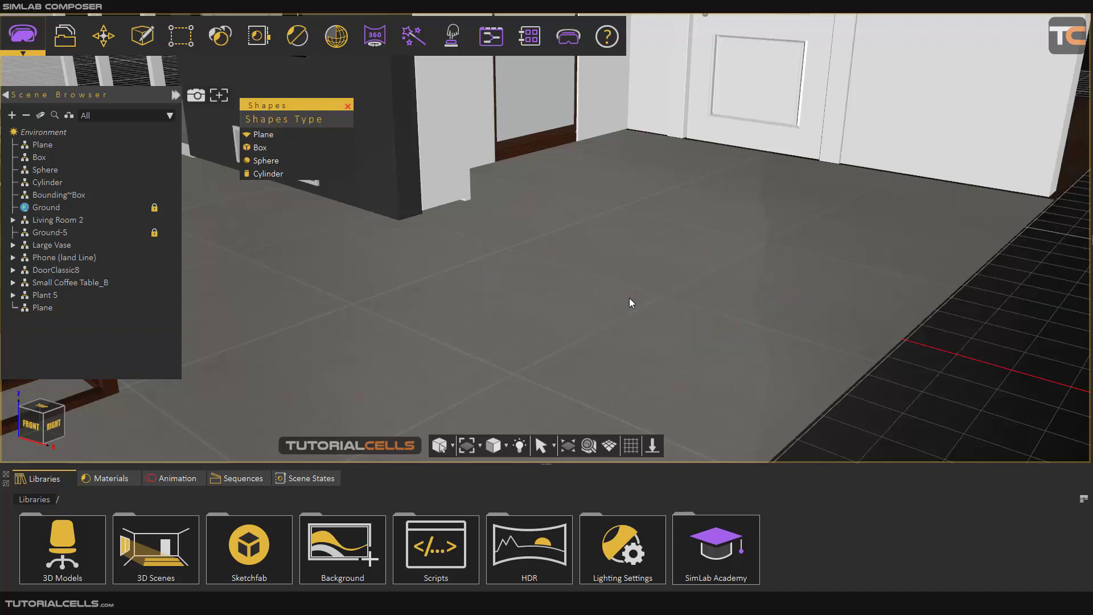
pyautogui.click(46, 309)
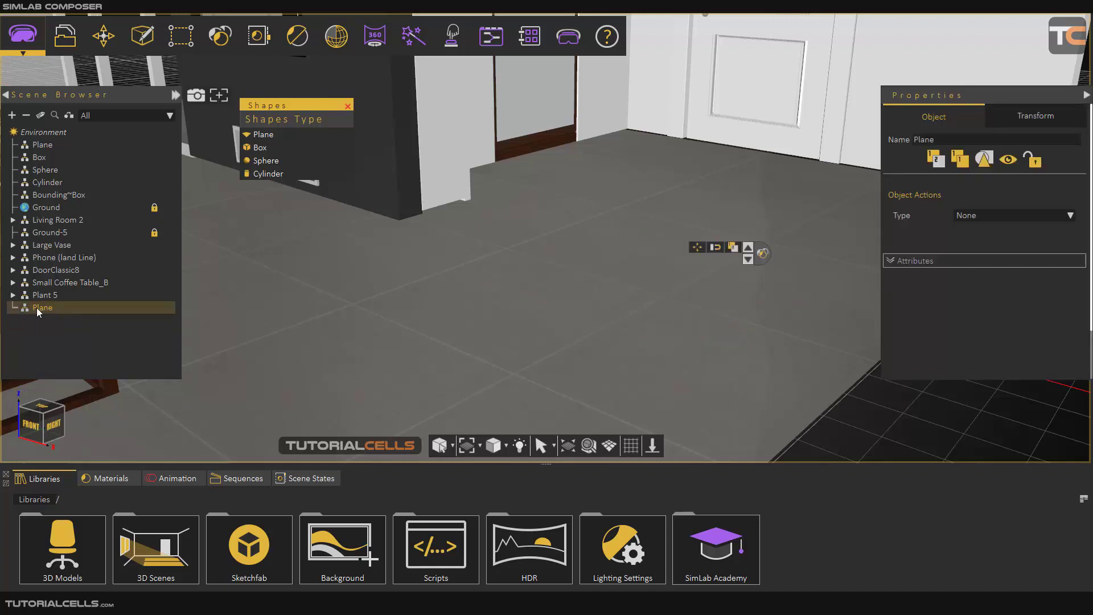
pyautogui.press('Delete')
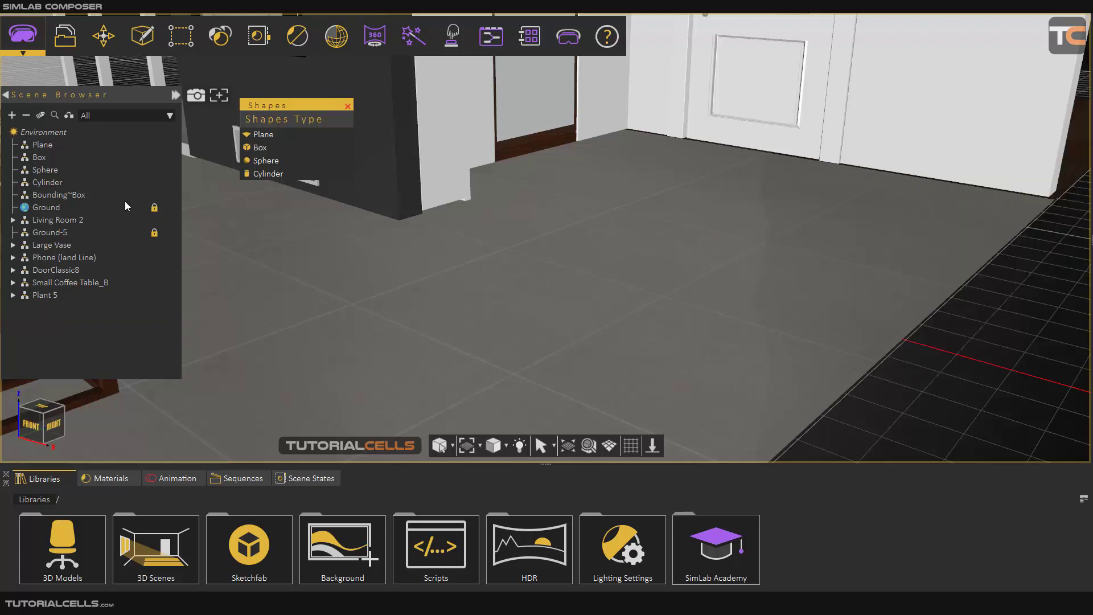
# Create a box centred on a picked floor point in front of the door.
pyautogui.click(259, 147)
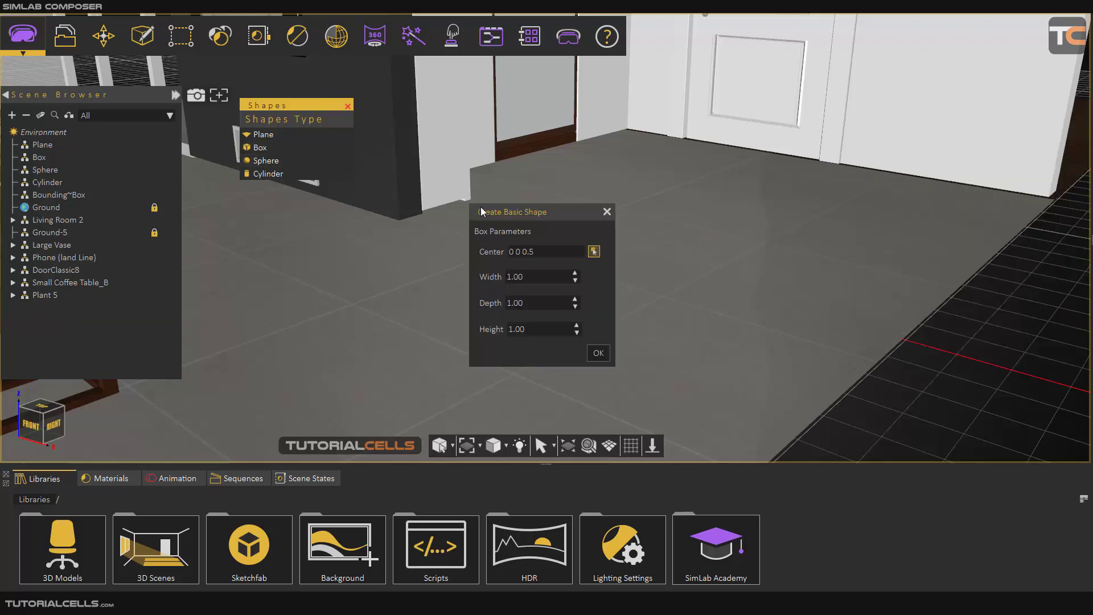
pyautogui.moveTo(485, 210); pyautogui.dragTo(375, 216)
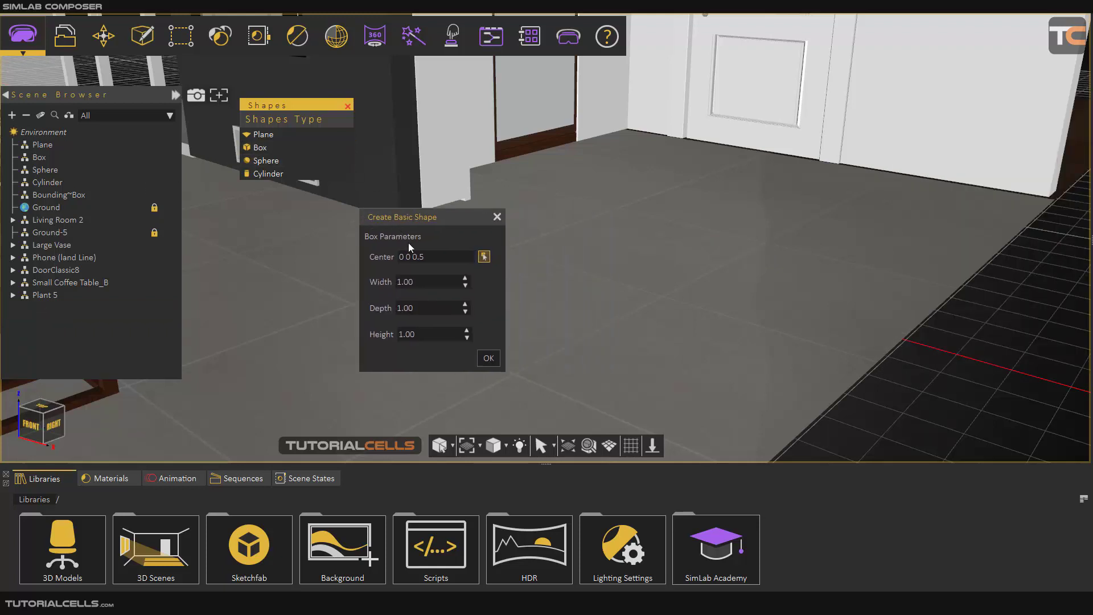
pyautogui.click(667, 298)
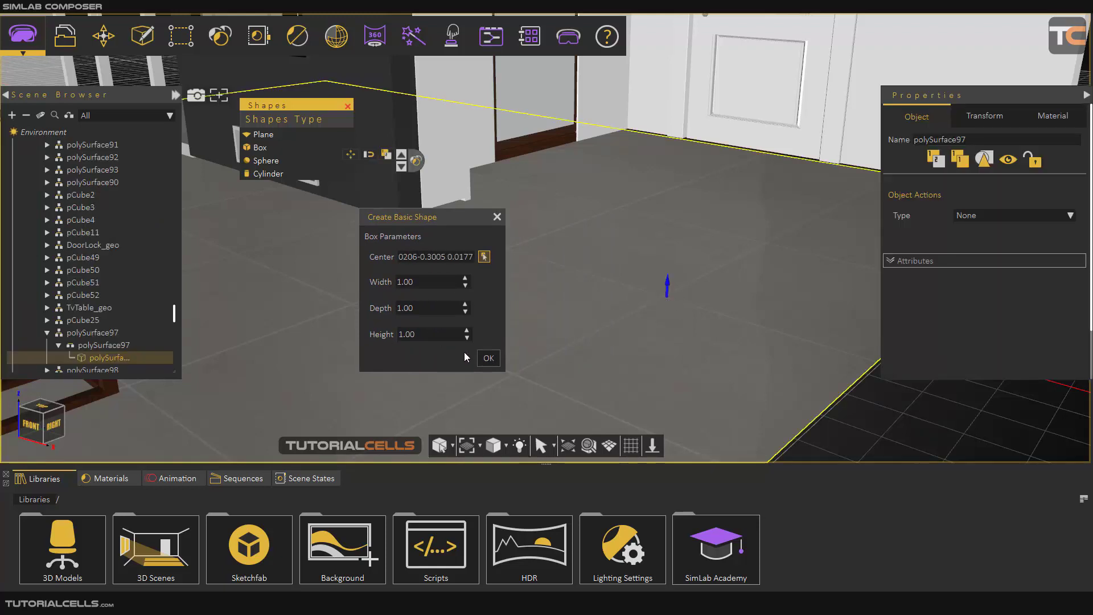
pyautogui.click(489, 359)
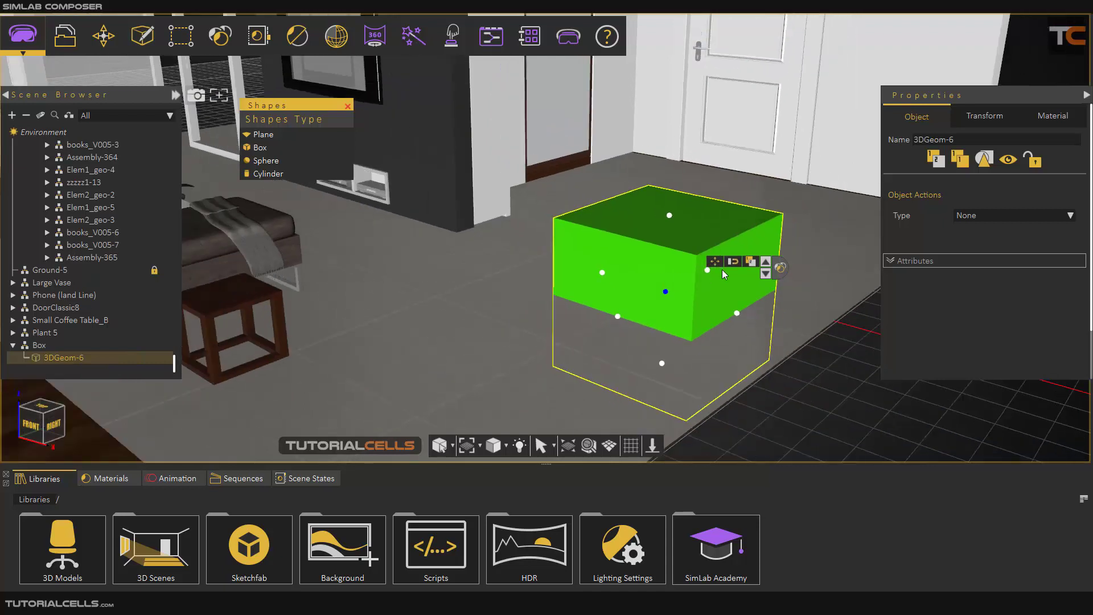
# Snap the box onto the floor, slide it right, and stretch it to depth 0.51 and taller.
pyautogui.click(716, 265)
pyautogui.moveTo(663, 267); pyautogui.dragTo(606, 256)
pyautogui.scroll(2, 668, 210)
pyautogui.click(747, 193)
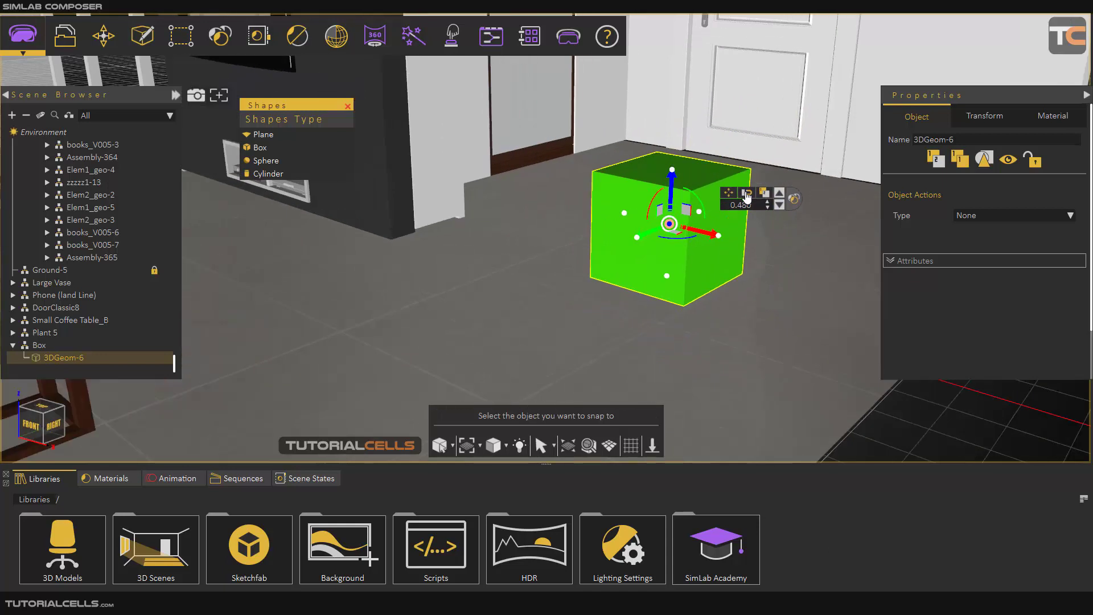
pyautogui.click(528, 316)
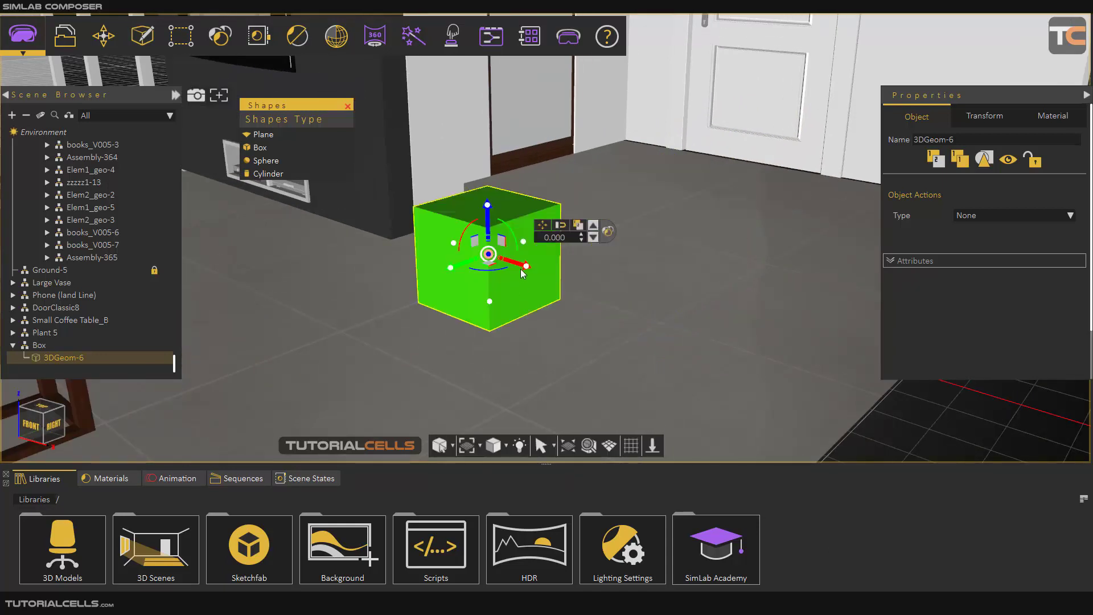
pyautogui.moveTo(519, 268); pyautogui.dragTo(666, 311)
pyautogui.moveTo(555, 303)
pyautogui.mouseDown()
pyautogui.moveTo(481, 334)
pyautogui.moveTo(542, 319)
pyautogui.mouseUp()
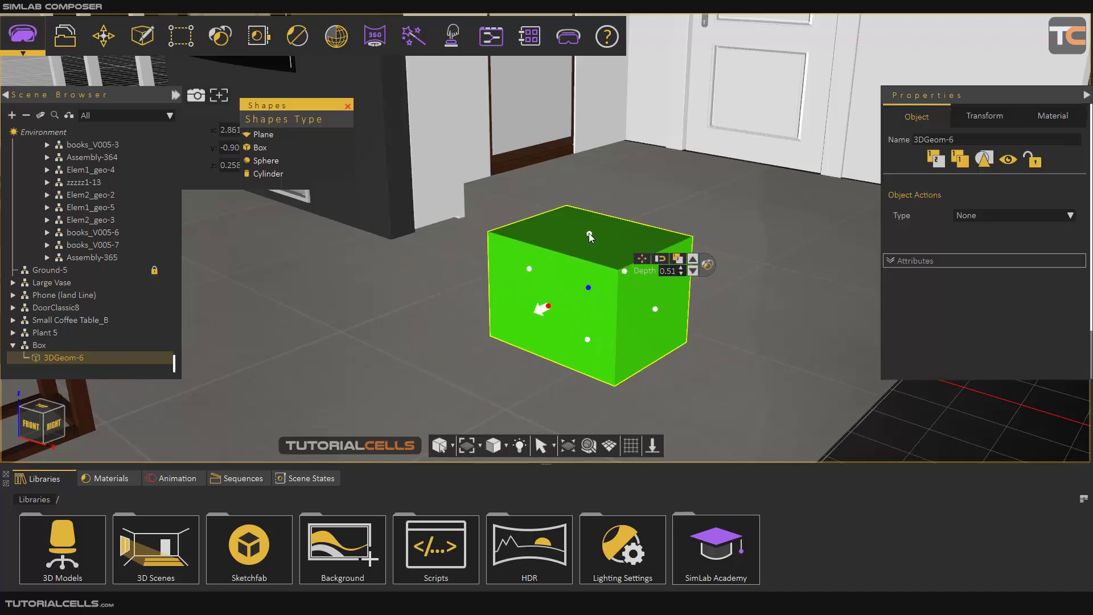
pyautogui.moveTo(589, 234); pyautogui.dragTo(590, 203)
# Set the box's material colour to magenta, then delete the box.
pyautogui.click(1055, 116)
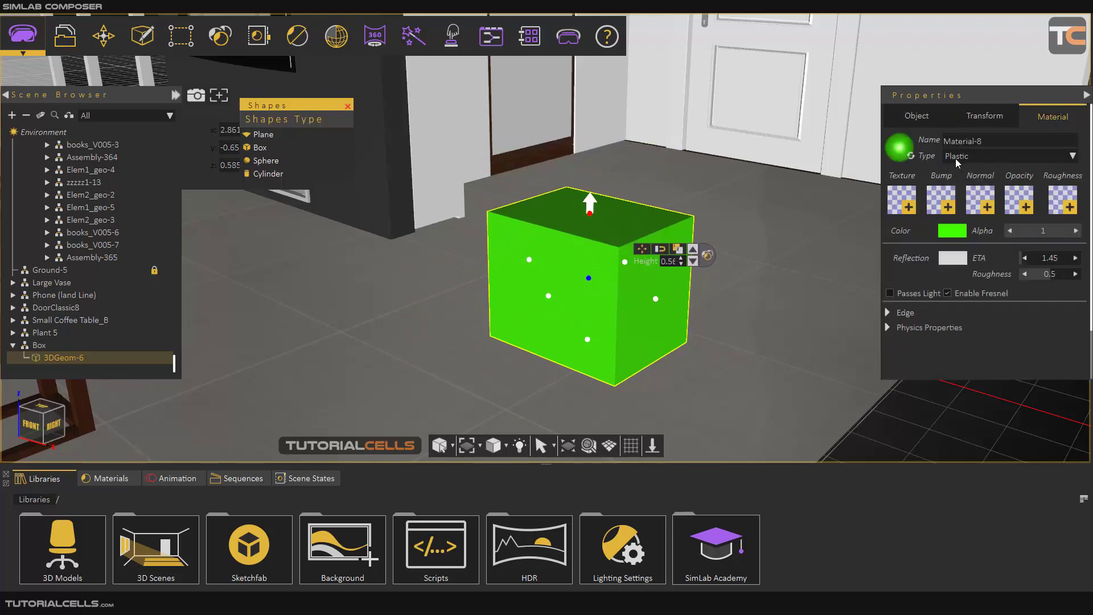
pyautogui.click(962, 232)
pyautogui.moveTo(906, 235); pyautogui.dragTo(940, 282)
pyautogui.click(931, 268)
pyautogui.click(1003, 328)
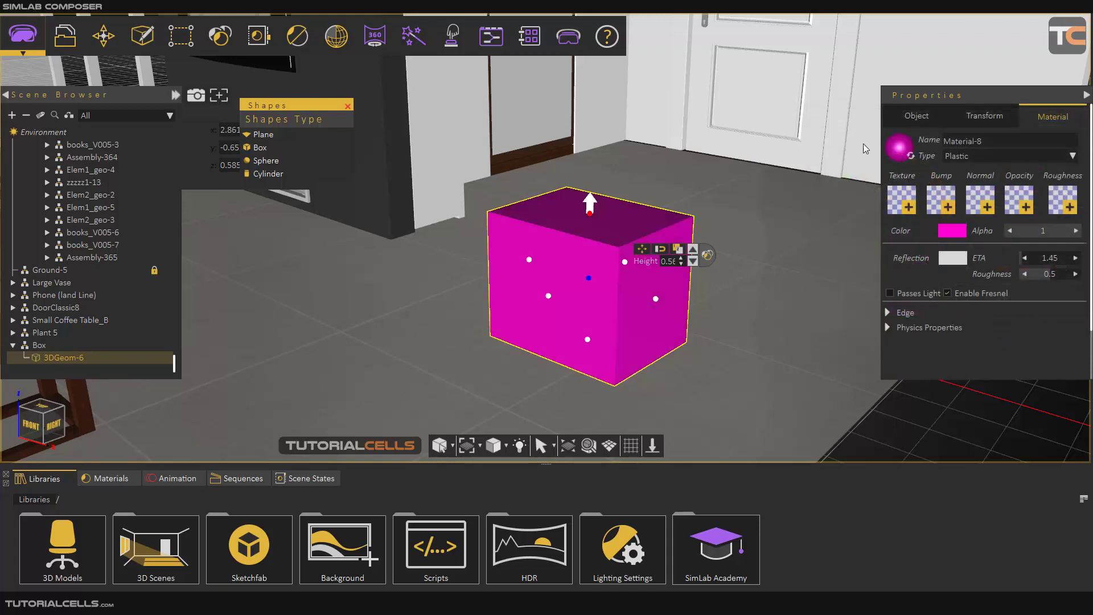
pyautogui.click(597, 212)
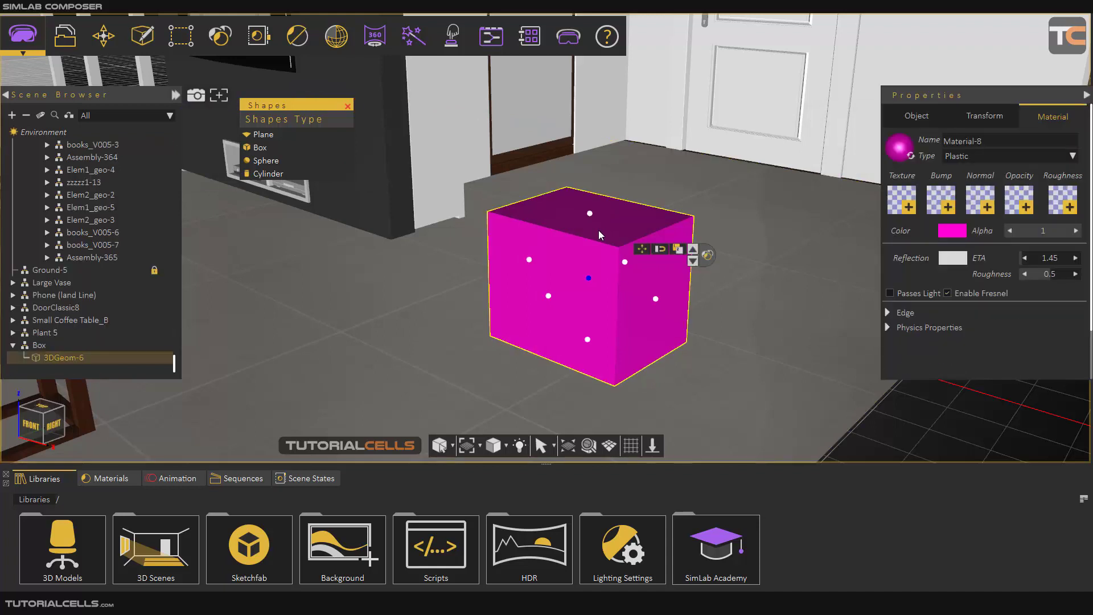
pyautogui.press('Delete')
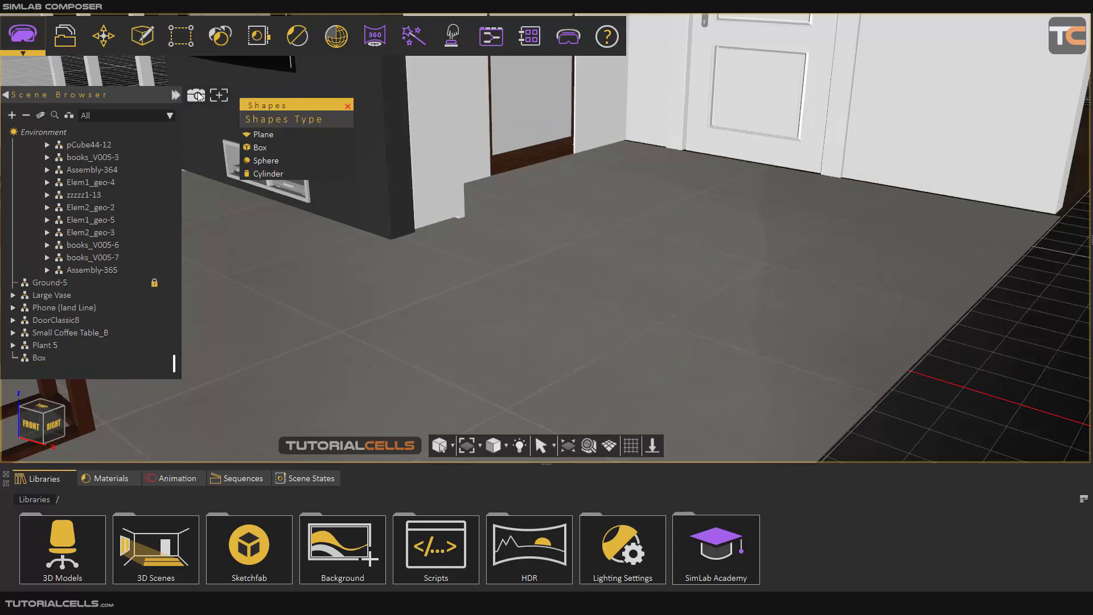
# Create a sphere on a picked floor point and shrink its radius to about 0.15.
pyautogui.click(282, 158)
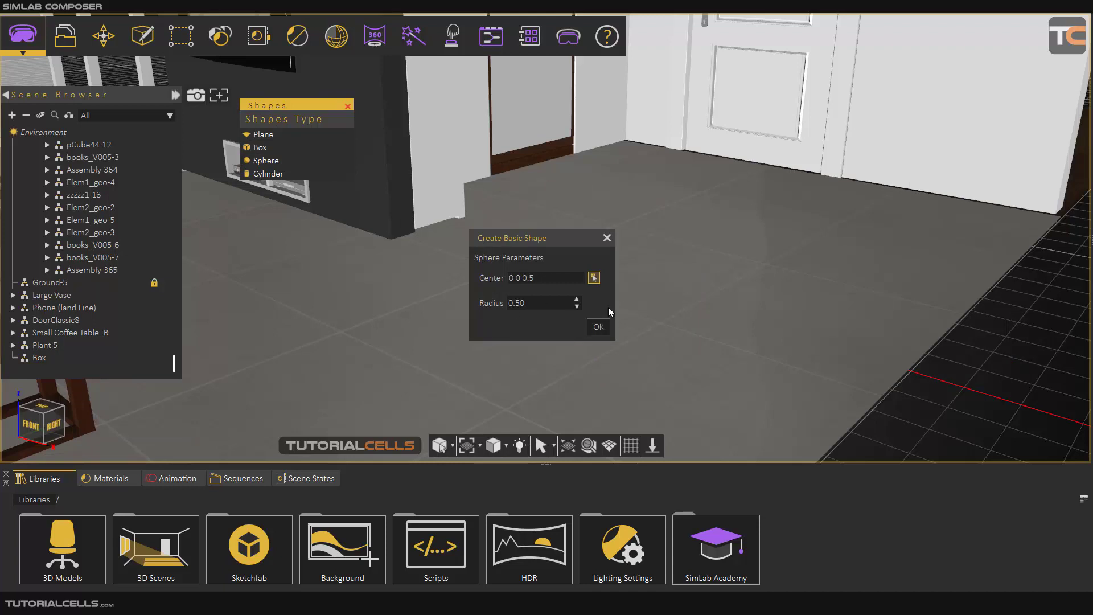
pyautogui.click(731, 307)
pyautogui.click(598, 327)
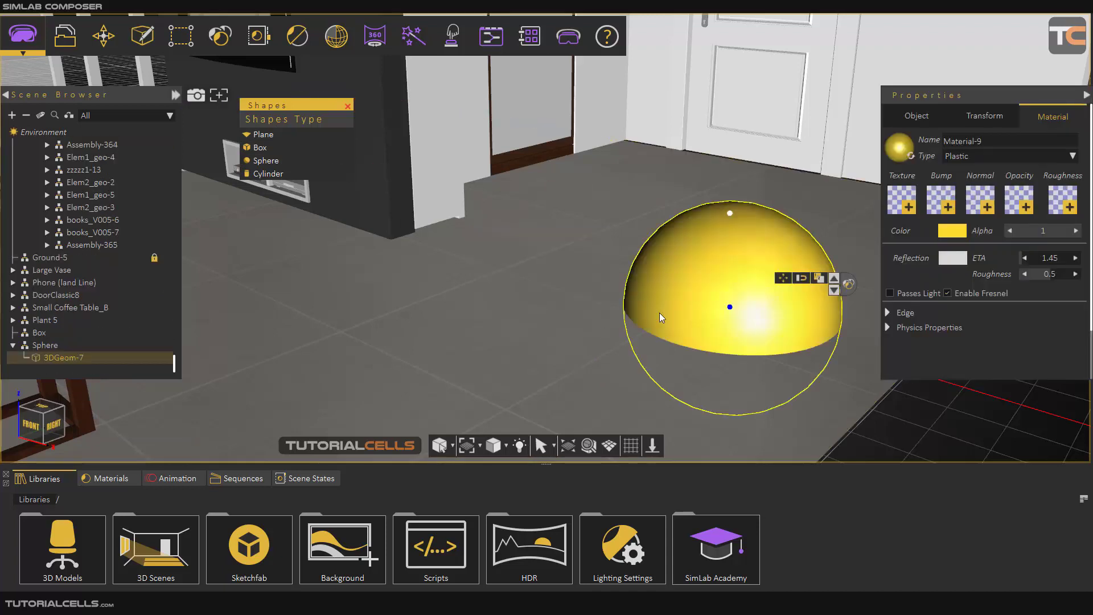
pyautogui.moveTo(733, 214); pyautogui.dragTo(729, 255)
pyautogui.moveTo(737, 205); pyautogui.dragTo(700, 261)
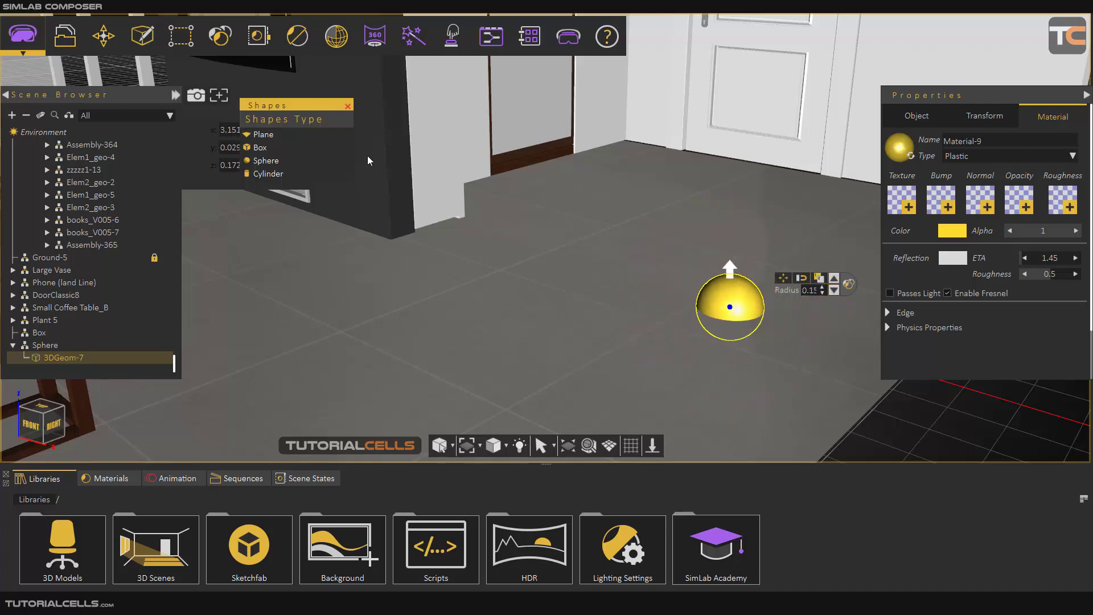
# Add a cylinder on the floor beside the sphere, make it shorter and thinner, then delete it.
pyautogui.click(311, 172)
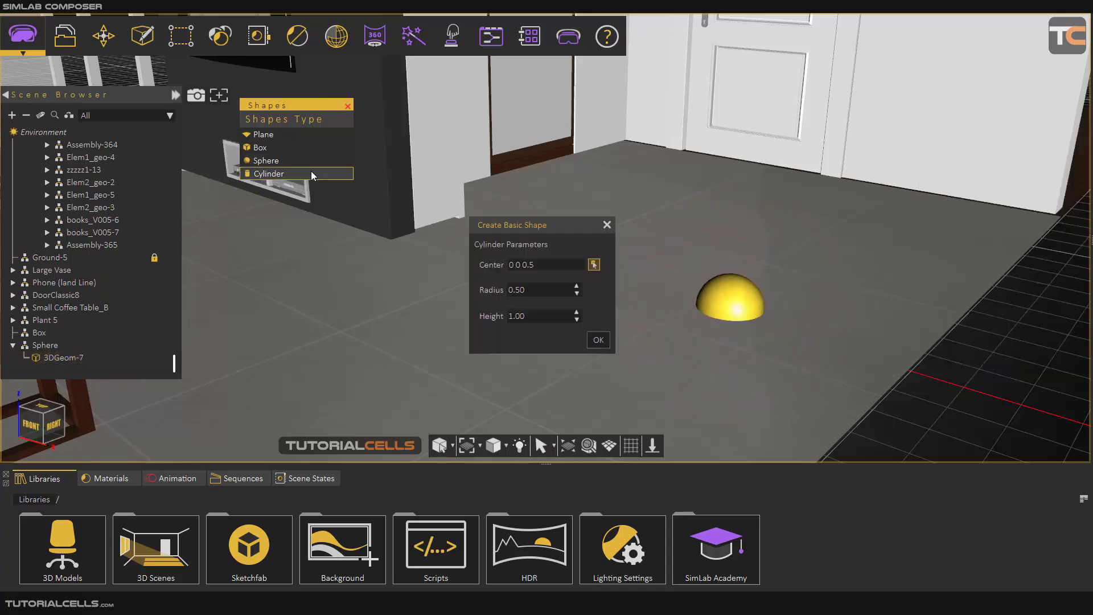
pyautogui.click(642, 330)
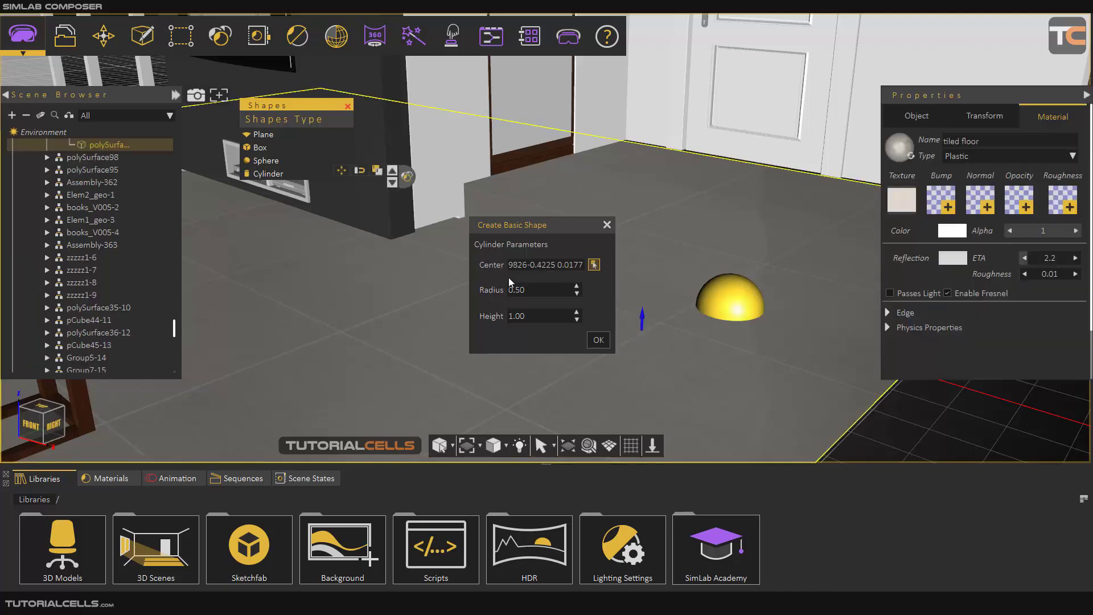
pyautogui.click(590, 340)
pyautogui.moveTo(644, 224); pyautogui.dragTo(644, 276)
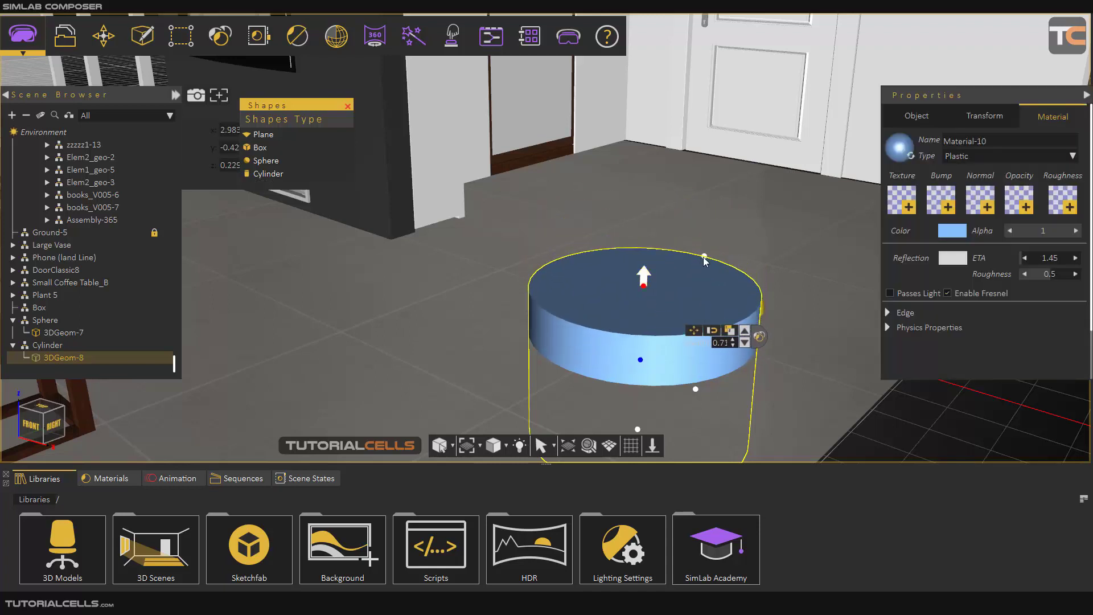
pyautogui.moveTo(706, 257); pyautogui.dragTo(671, 274)
pyautogui.click(694, 331)
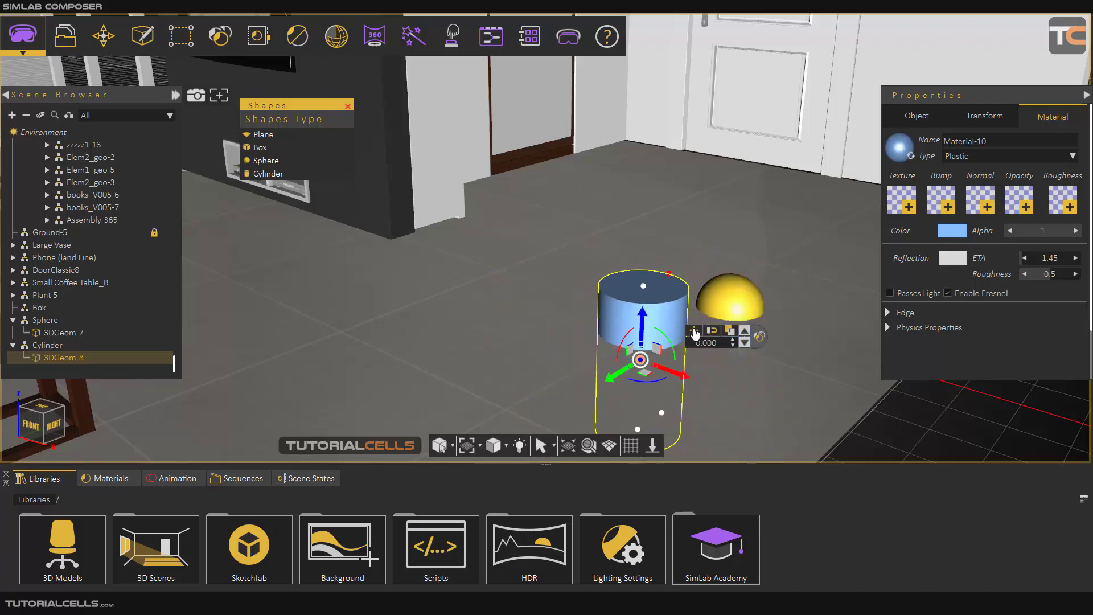
pyautogui.press('Delete')
# Delete the yellow sphere, then the empty Cylinder, Sphere and Box groups together.
pyautogui.click(713, 291)
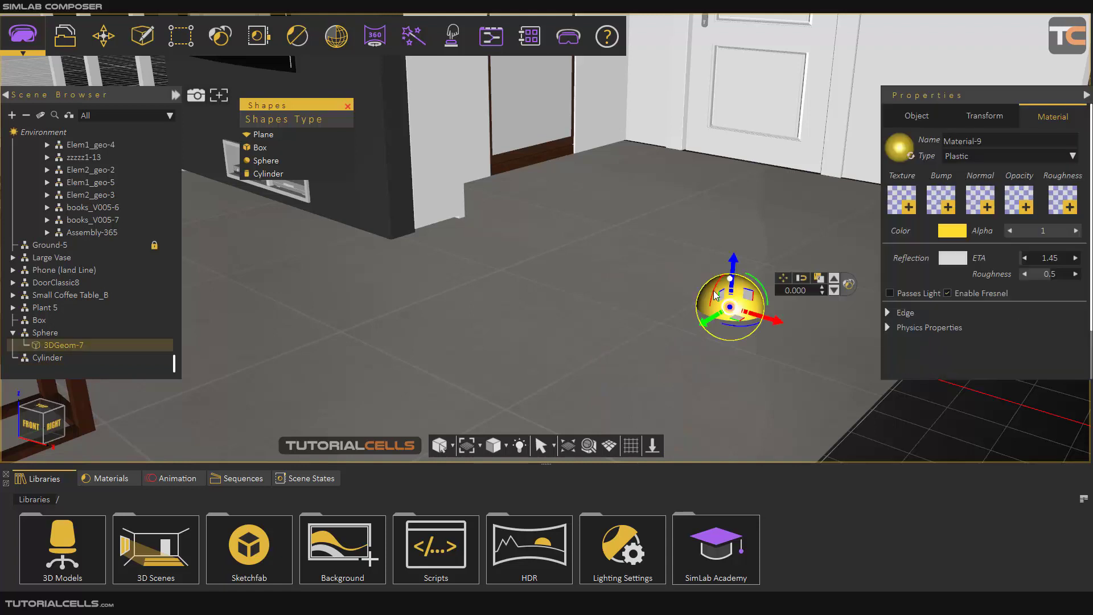
pyautogui.press('Delete')
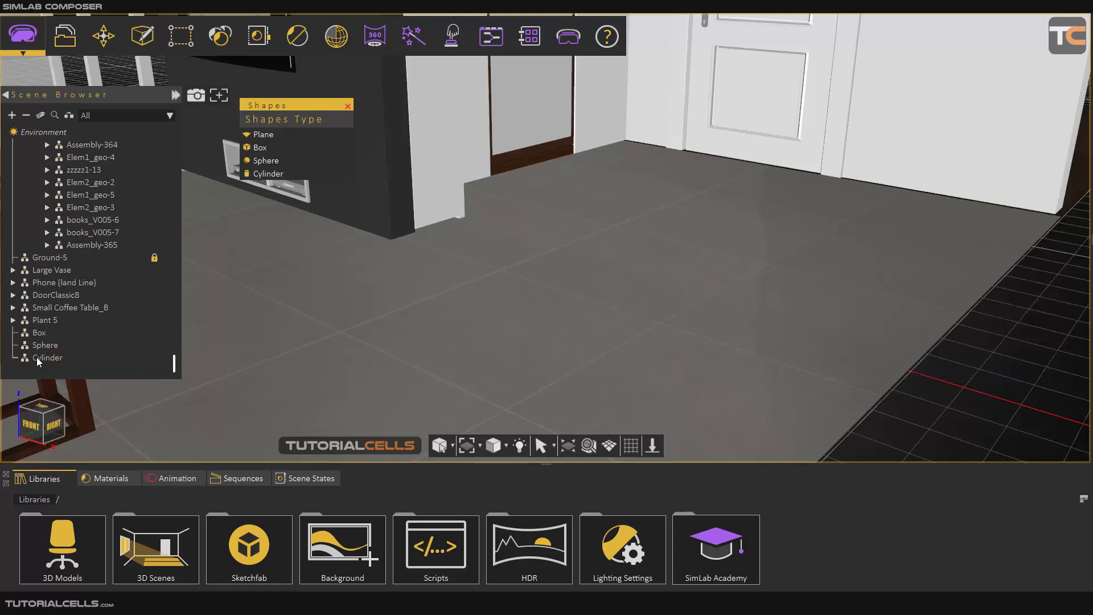
pyautogui.click(36, 358)
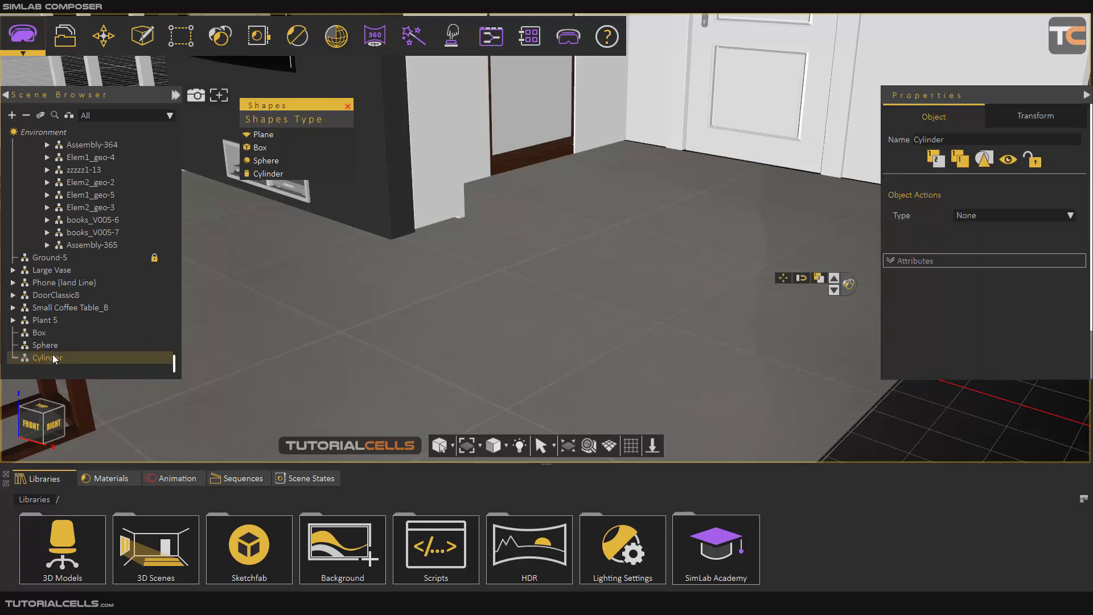
pyautogui.keyDown('ctrl'); pyautogui.click(46, 345); pyautogui.keyUp('ctrl')
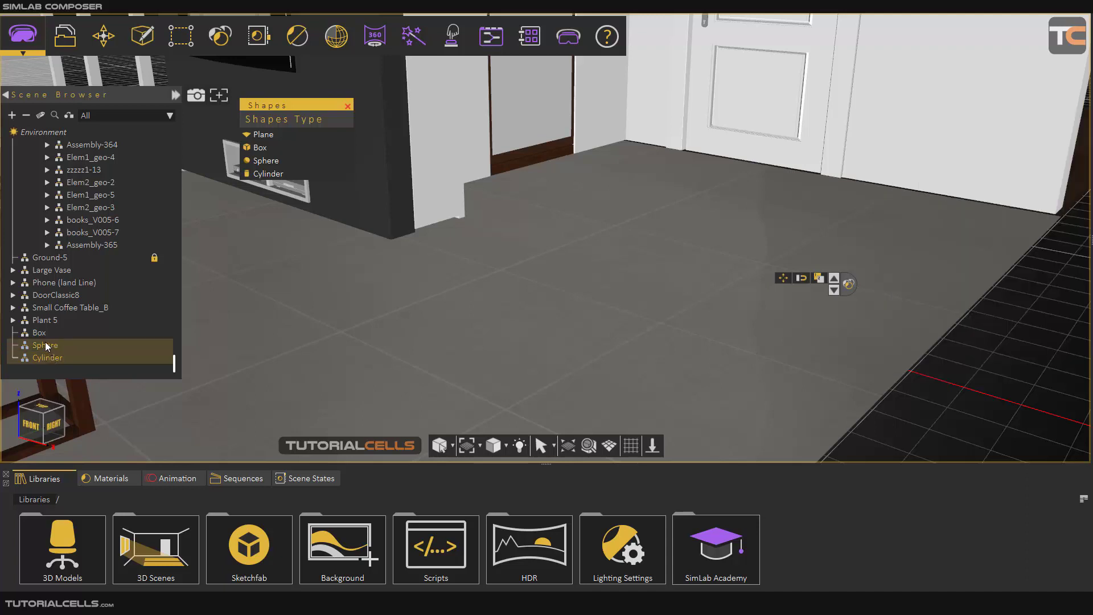
pyautogui.keyDown('ctrl'); pyautogui.click(43, 335); pyautogui.keyUp('ctrl')
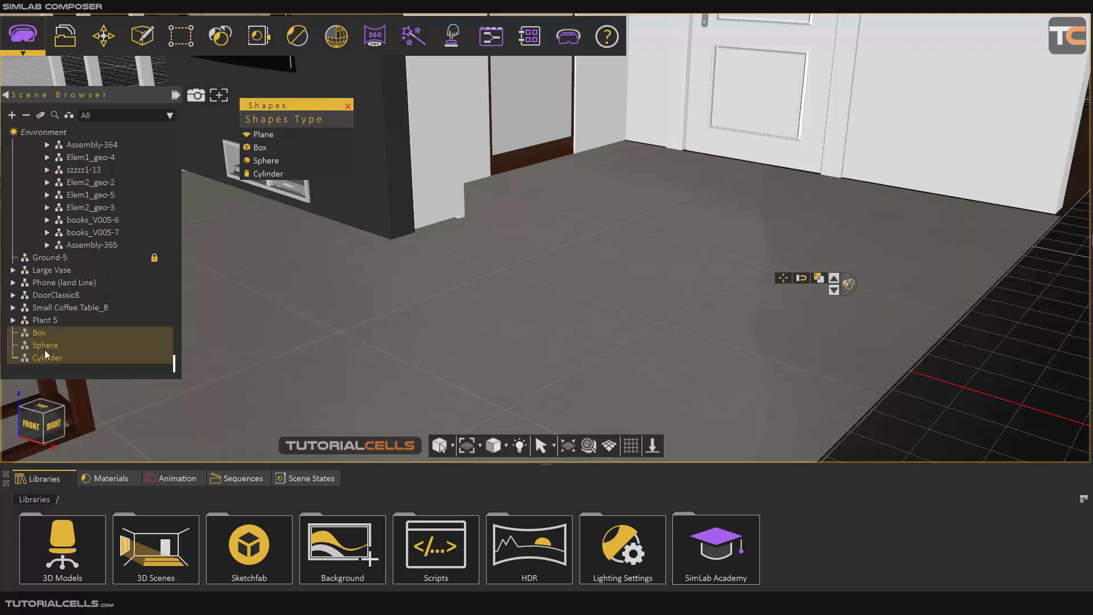
pyautogui.press('Delete')
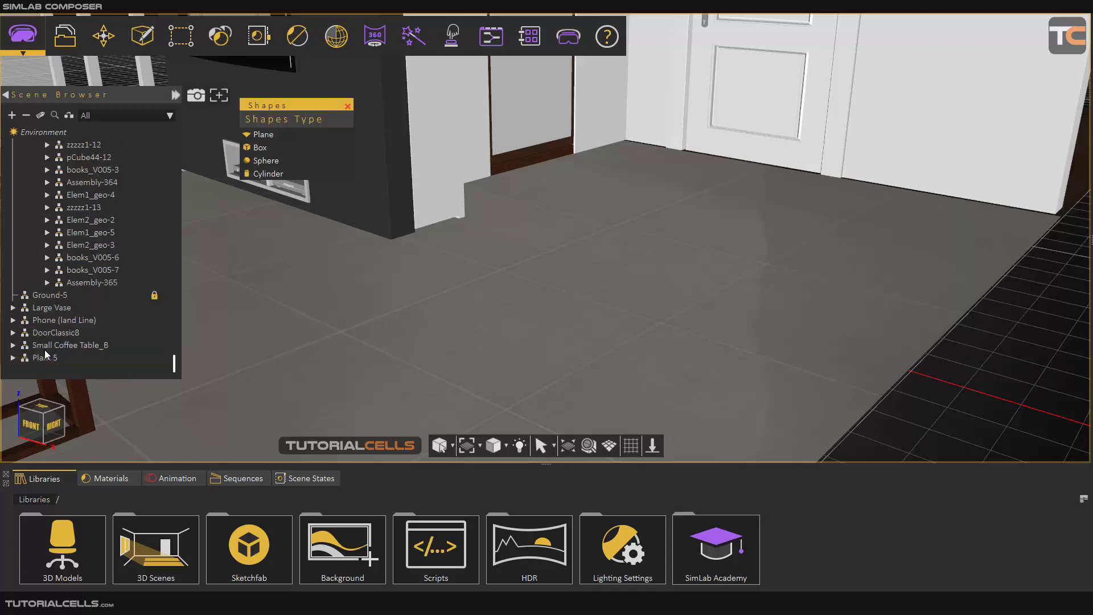